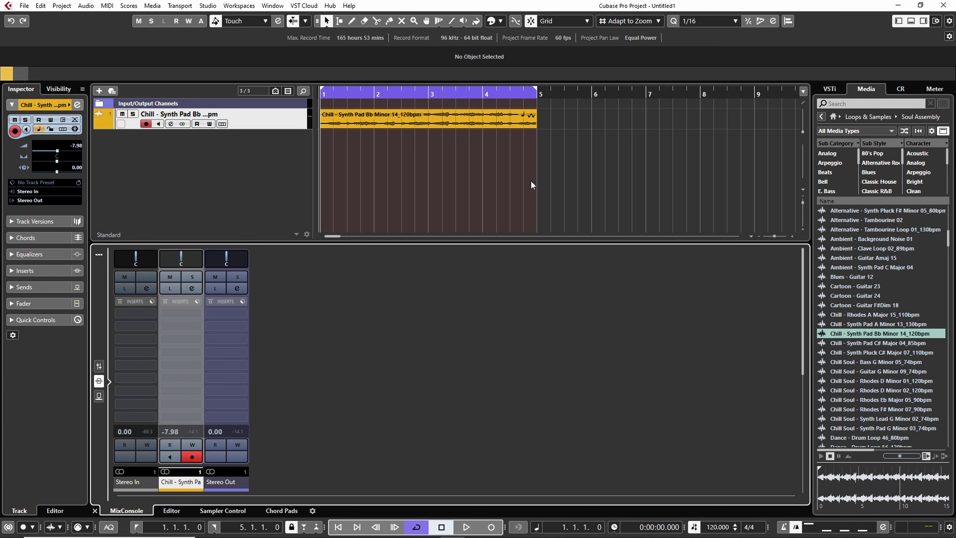
# - Insert the Frequency EQ in the first insert slot of the Chill - Synth Pad channel and check it during loop playback
pyautogui.press('space')
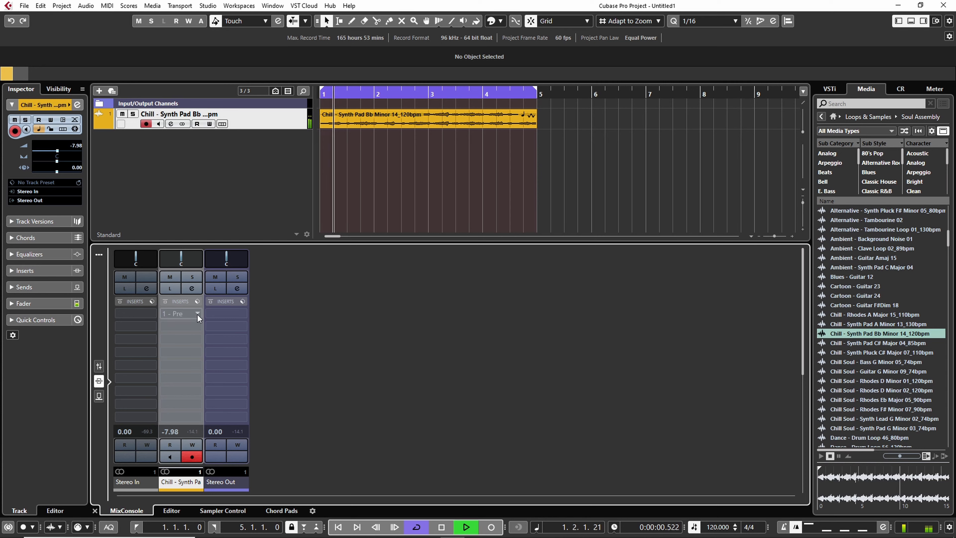
pyautogui.click(197, 313)
pyautogui.write('freq')
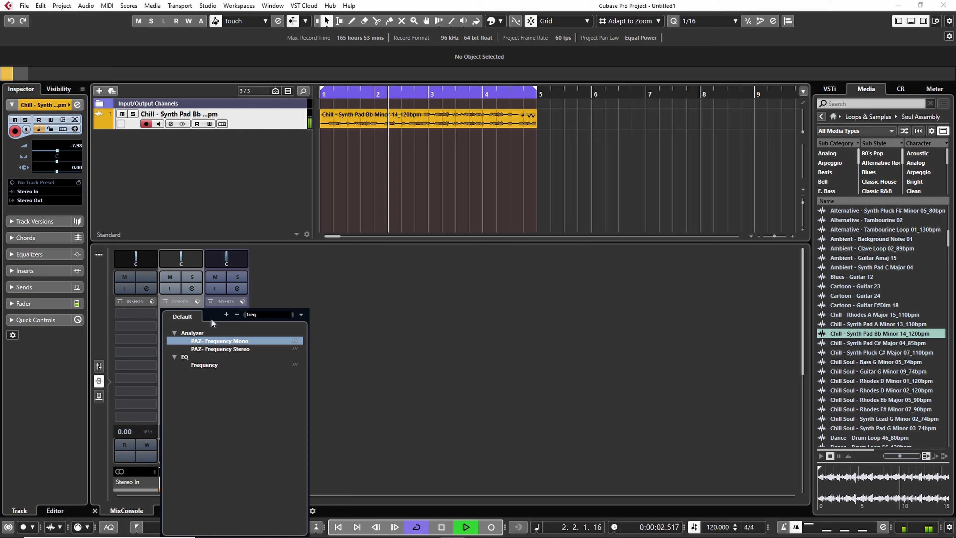
pyautogui.click(212, 369)
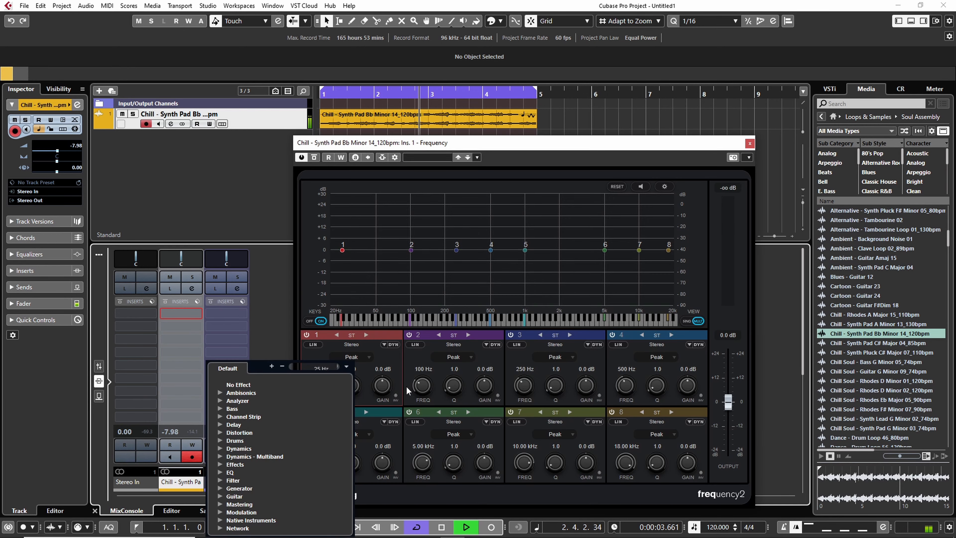
pyautogui.click(559, 139)
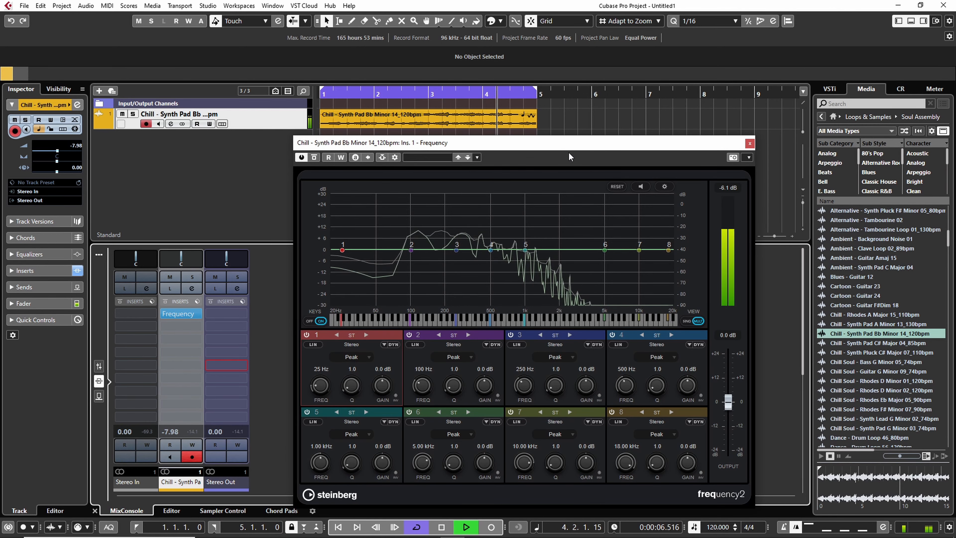
pyautogui.press('space')
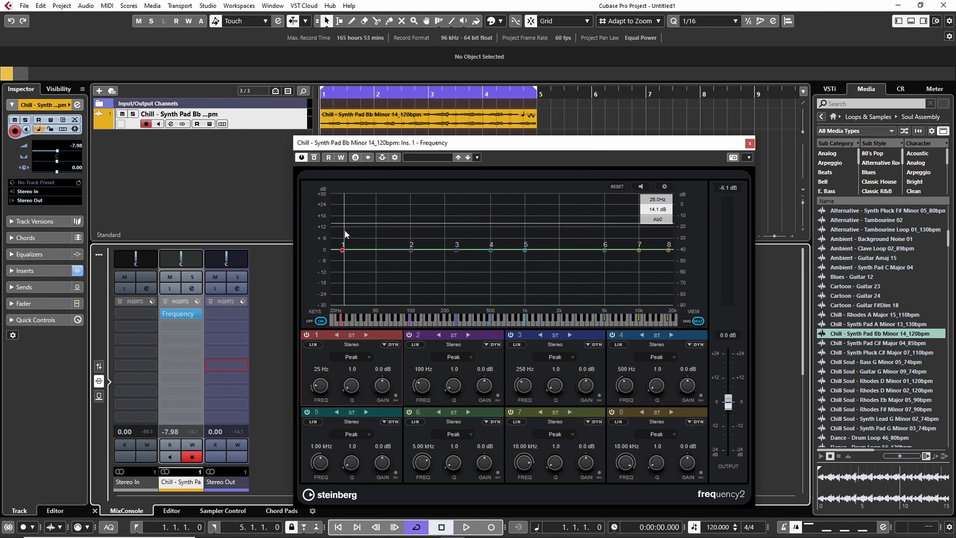
# - Examine the filter types offered for EQ bands 1 and 2, keeping both on Peak
pyautogui.click(370, 358)
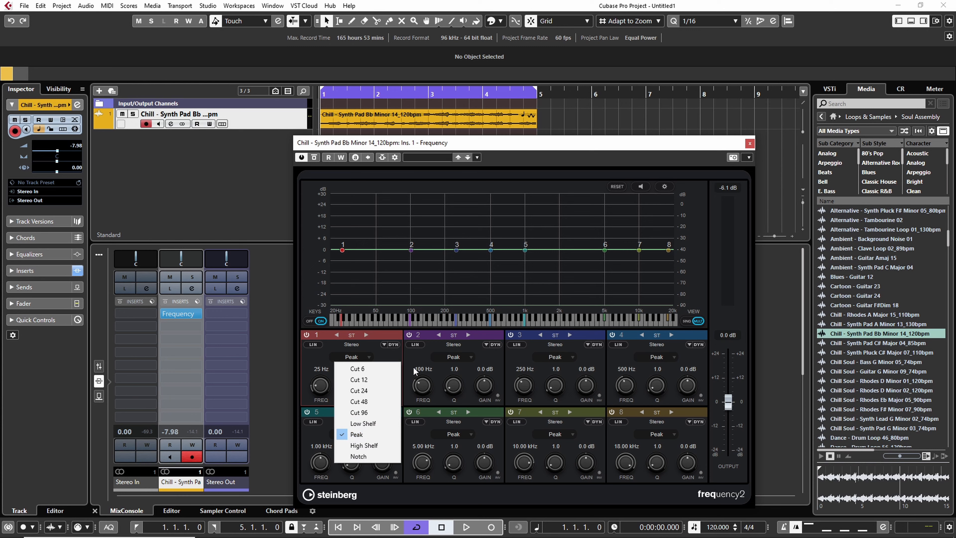
pyautogui.click(472, 357)
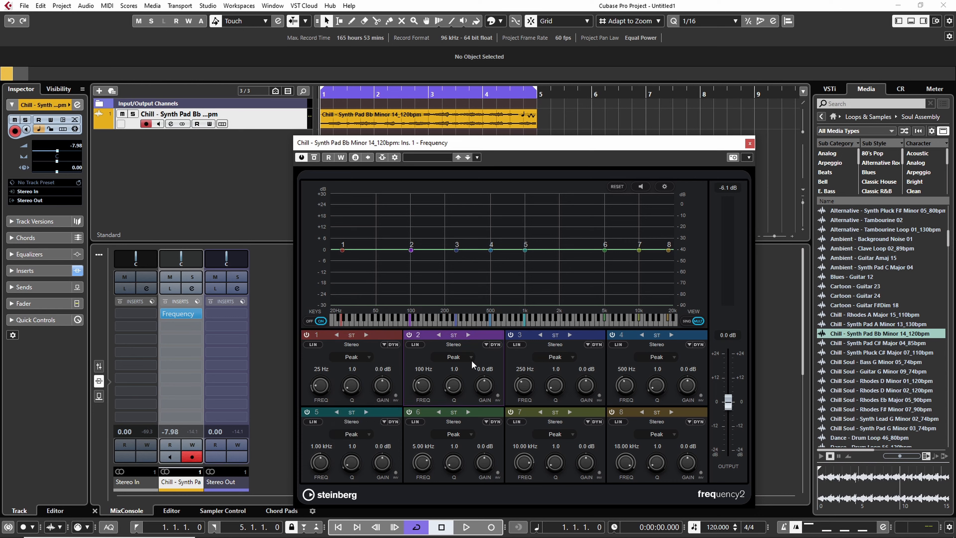
pyautogui.click(470, 358)
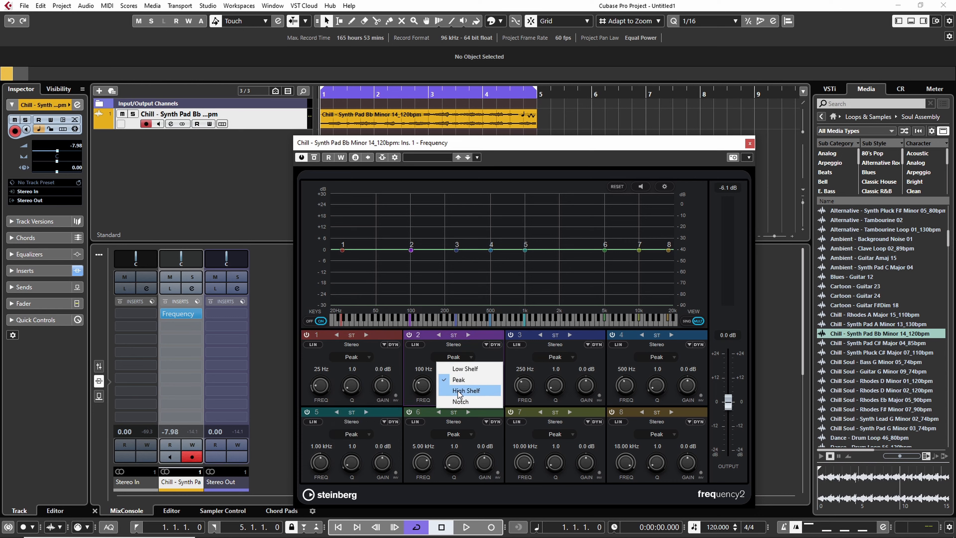
pyautogui.click(475, 375)
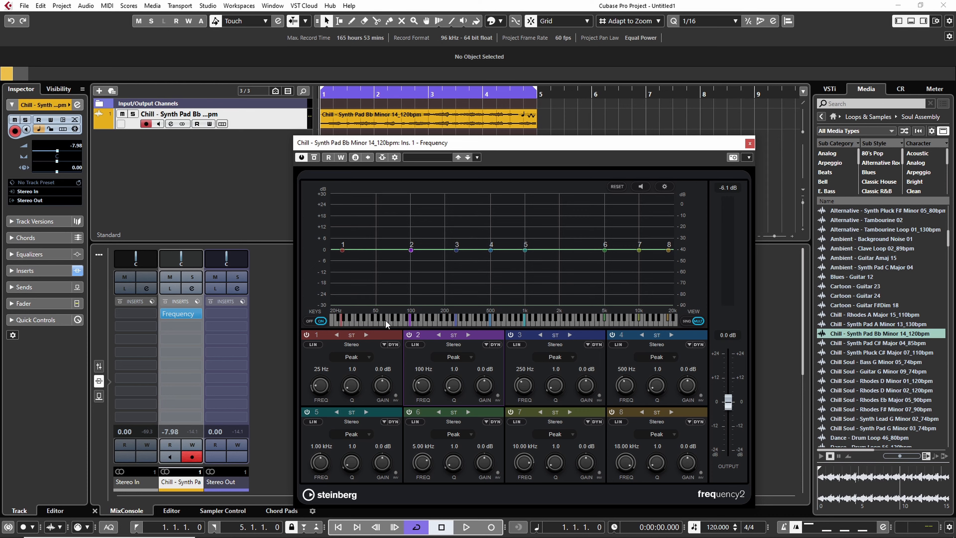
# - Shift EQ band 3 to about 259 Hz and reset its gain to 0 dB
pyautogui.moveTo(456, 250)
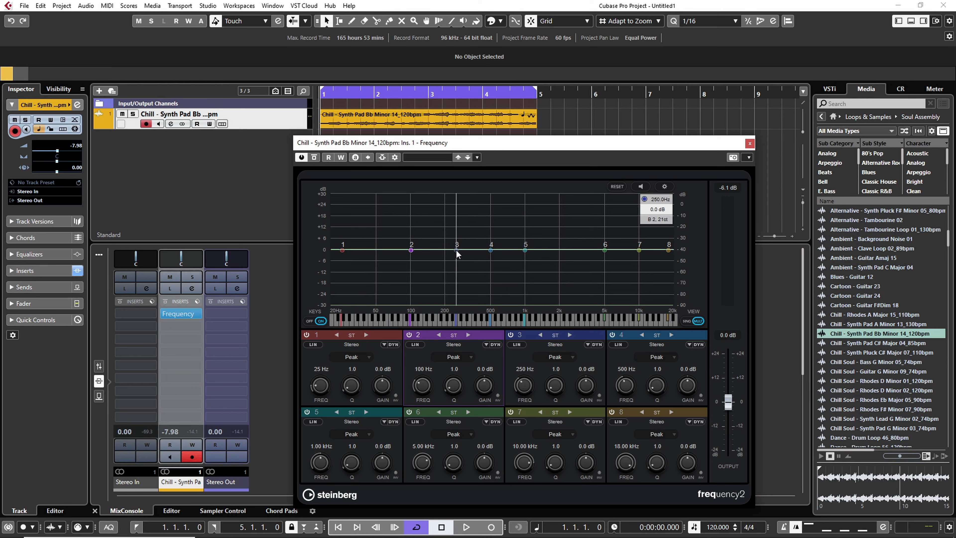
pyautogui.moveTo(455, 250)
pyautogui.mouseDown()
pyautogui.moveTo(541, 248)
pyautogui.moveTo(472, 243)
pyautogui.moveTo(459, 252)
pyautogui.mouseUp()
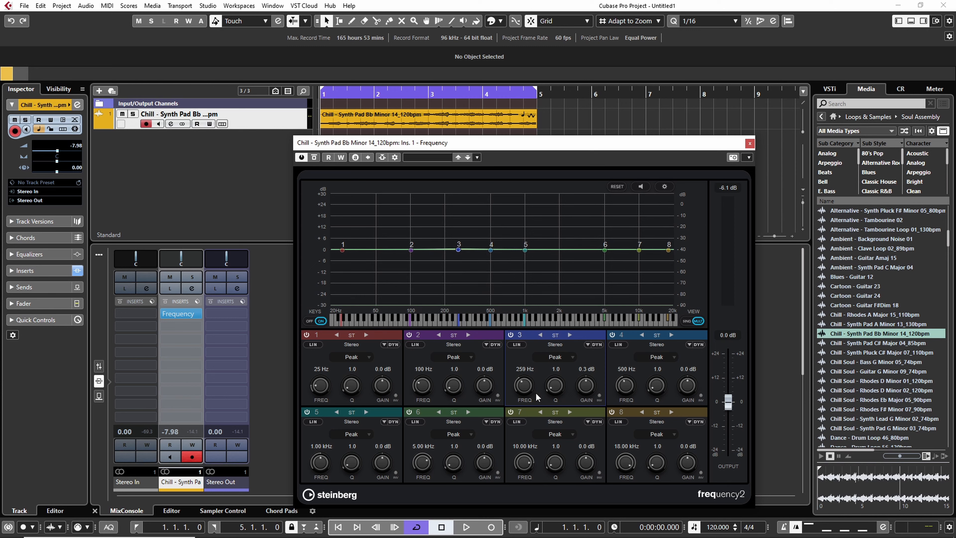
pyautogui.keyDown('ctrl'); pyautogui.click(585, 388); pyautogui.keyUp('ctrl')
# - Try the dynamics settings and the linear phase mode on band 3
pyautogui.click(599, 345)
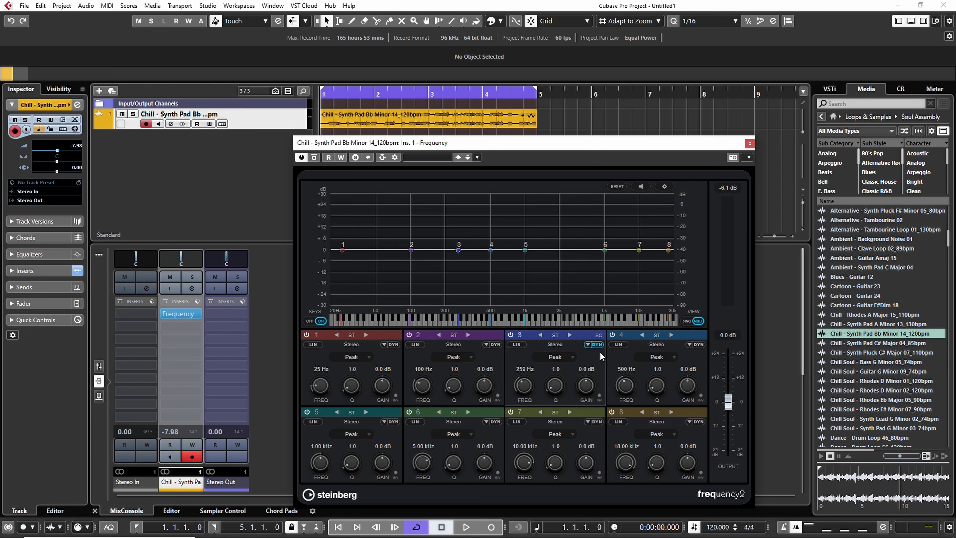
pyautogui.click(588, 345)
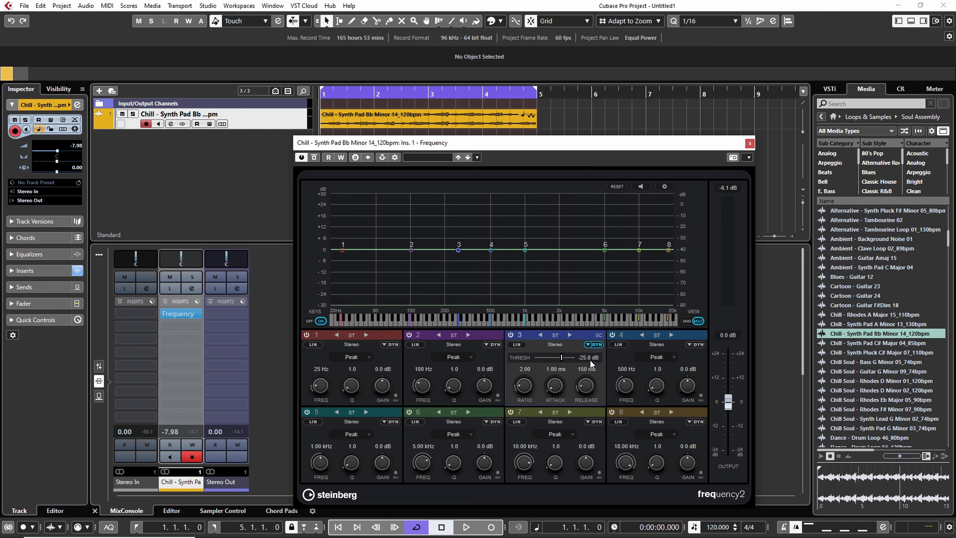
pyautogui.click(517, 344)
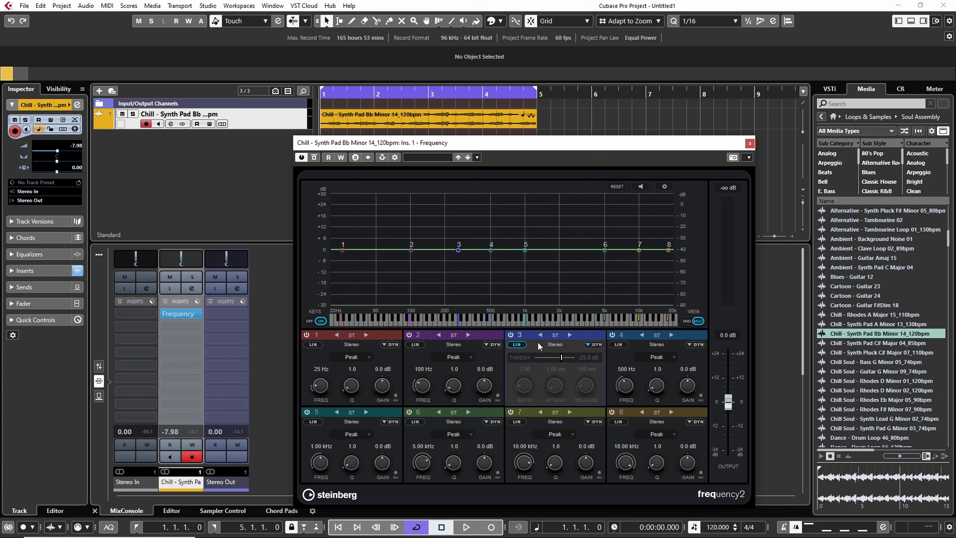
pyautogui.click(519, 345)
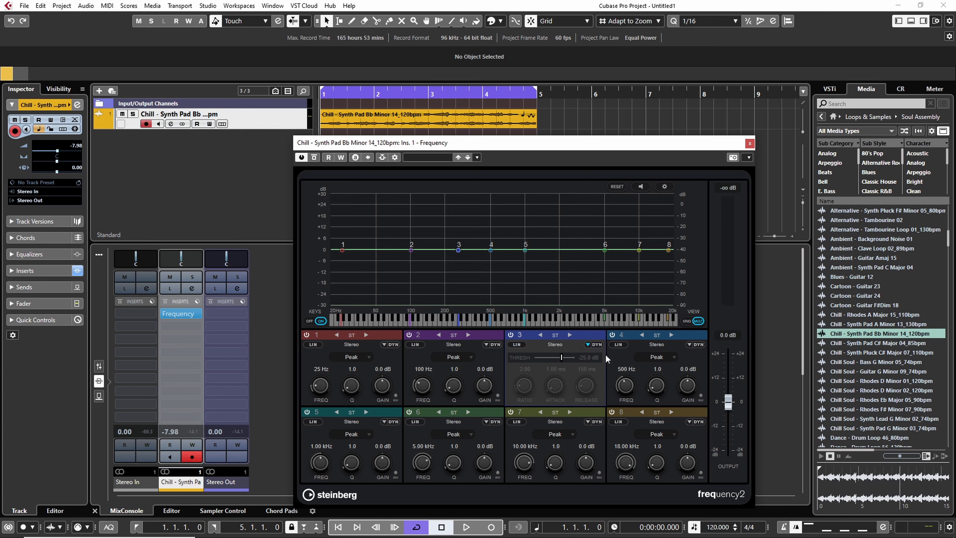
pyautogui.click(589, 344)
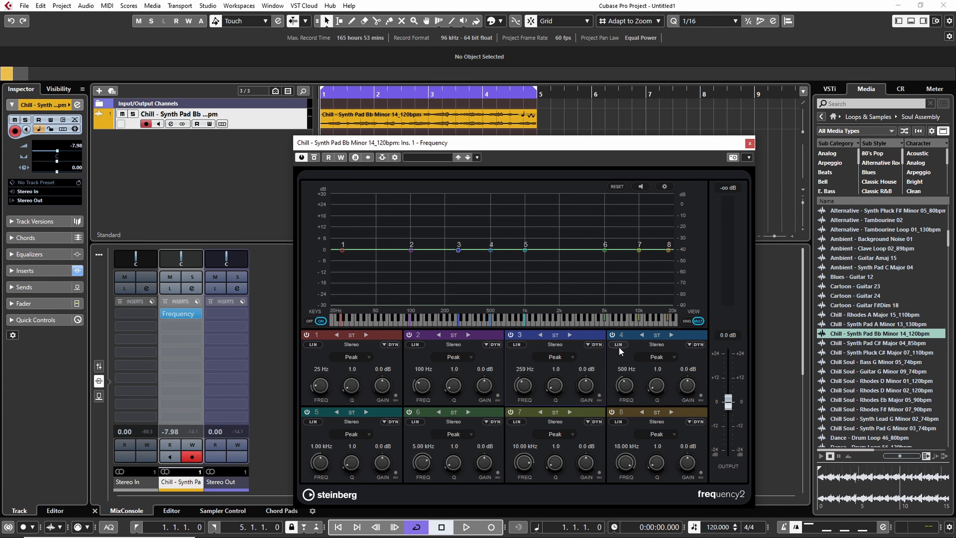
# - Show the EQ in single-band view and turn on dynamics for band 4, auditioning the loop briefly
pyautogui.click(689, 320)
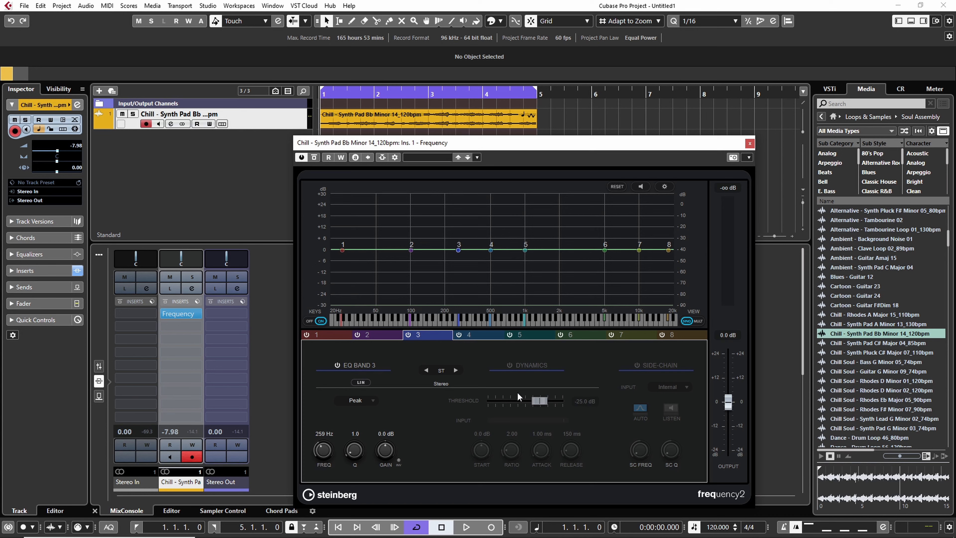
pyautogui.click(460, 335)
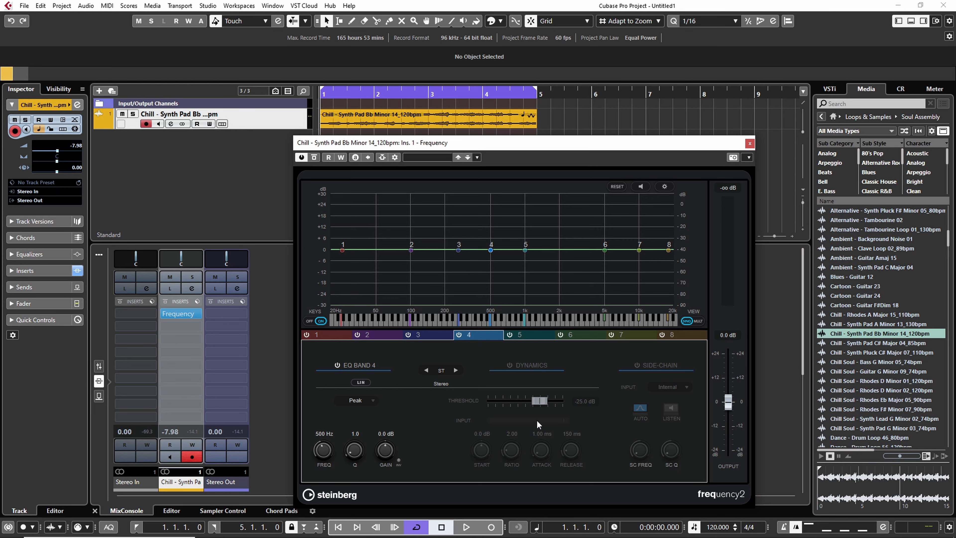
pyautogui.click(511, 370)
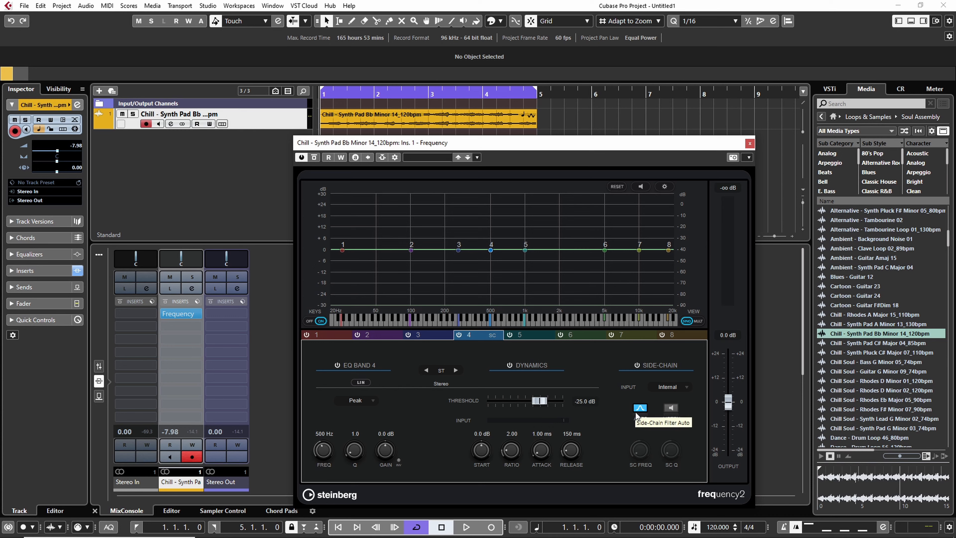
pyautogui.press('space')
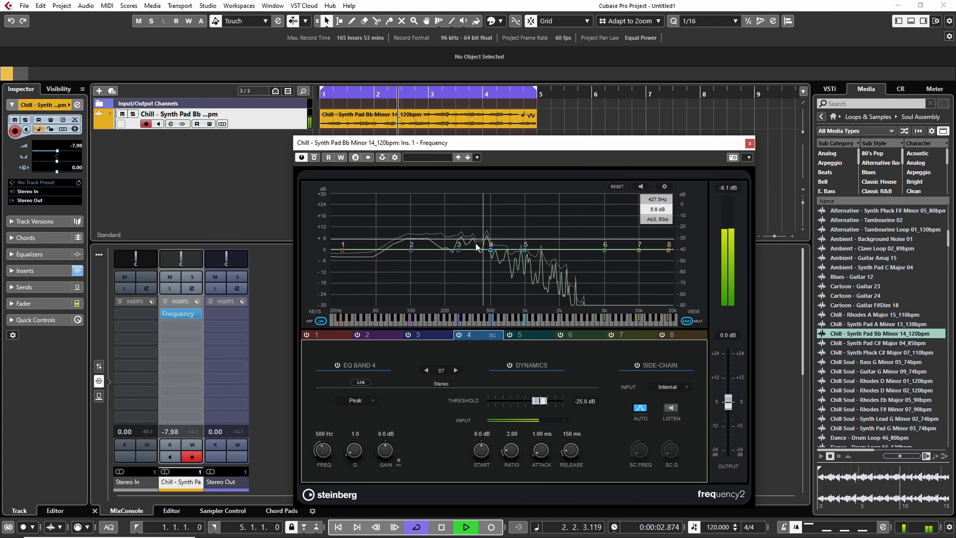
pyautogui.press('space')
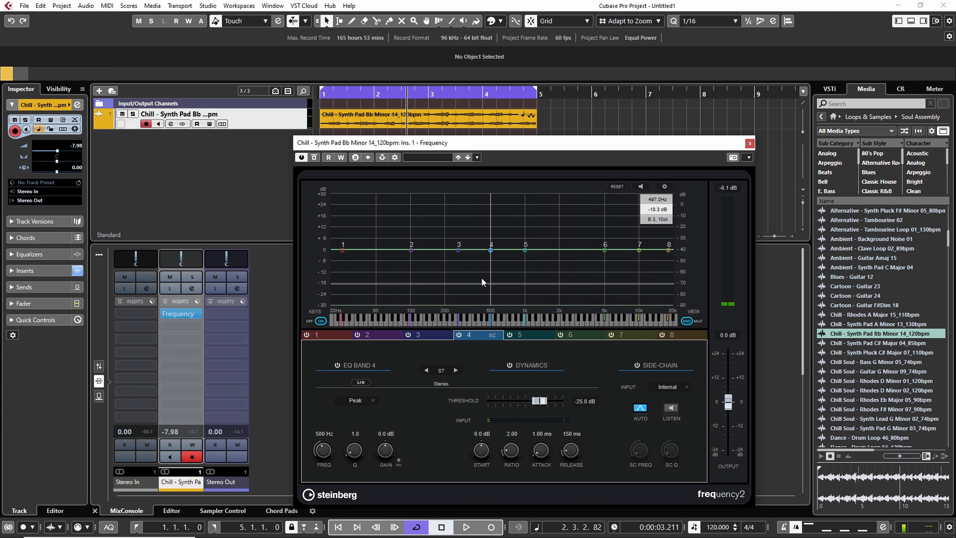
# - Boost band 3 by about 5.3 dB at 272 Hz and turn on its dynamics, auditioning the loop
pyautogui.moveTo(460, 249); pyautogui.dragTo(461, 241)
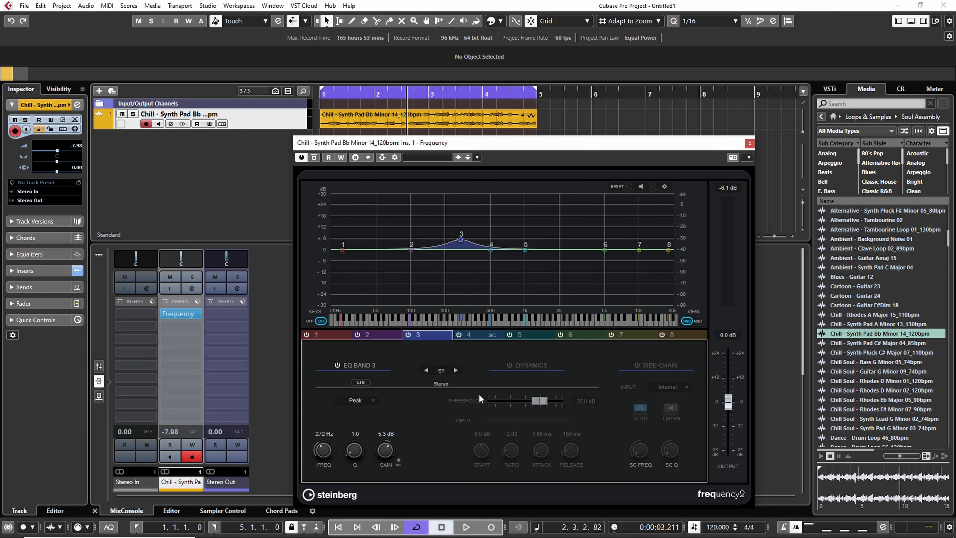
pyautogui.click(509, 365)
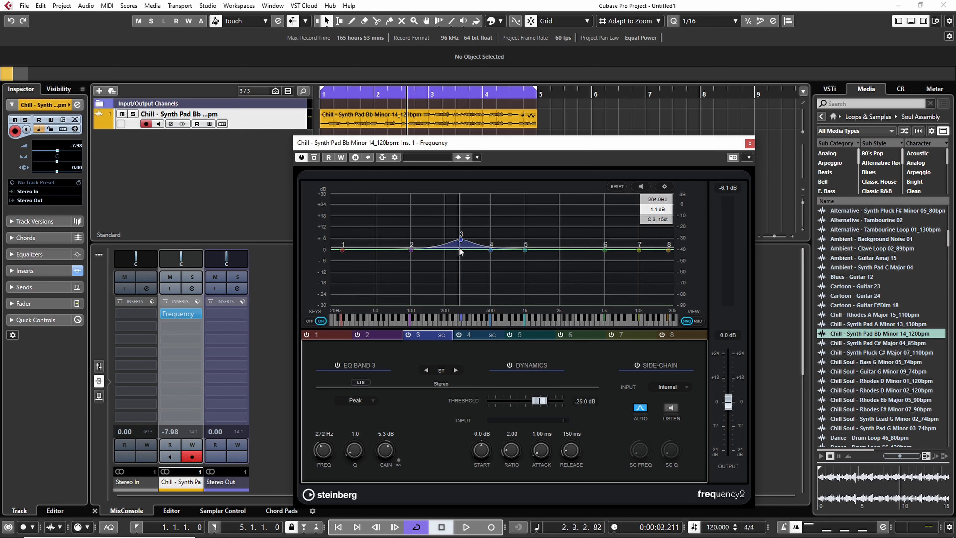
pyautogui.press('space')
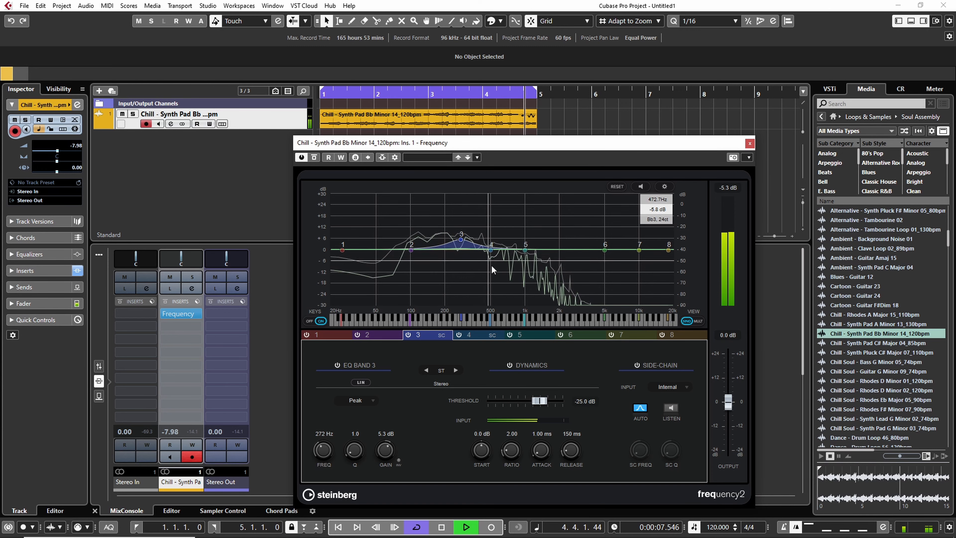
pyautogui.press('space')
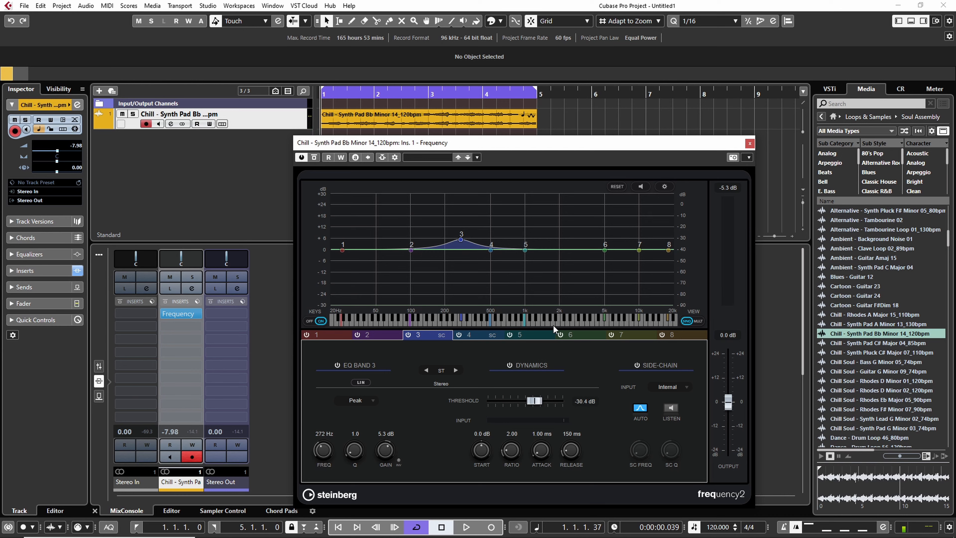
# - During loop playback, set band 3's dynamics threshold to about -28.3 dB and its ratio to about 3.54
pyautogui.press('space')
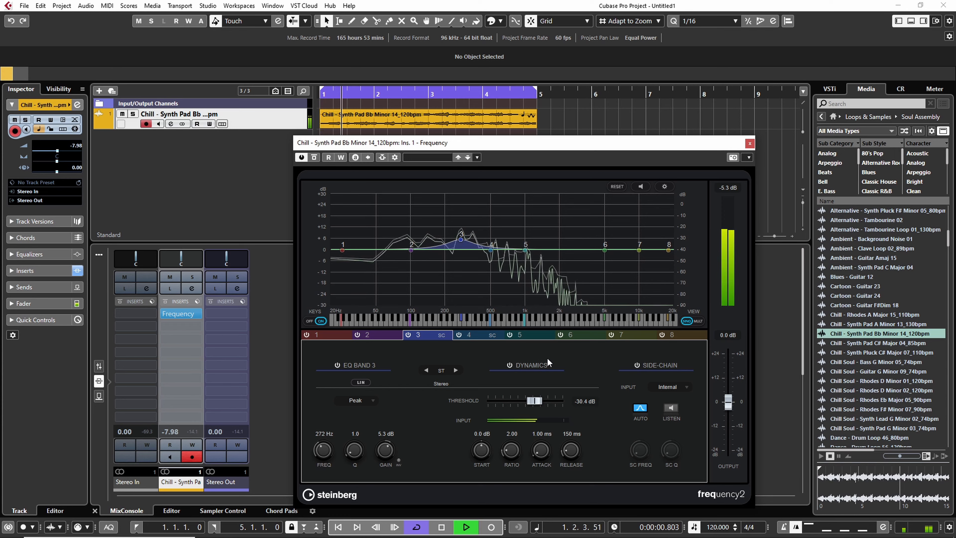
pyautogui.moveTo(539, 400); pyautogui.dragTo(537, 401)
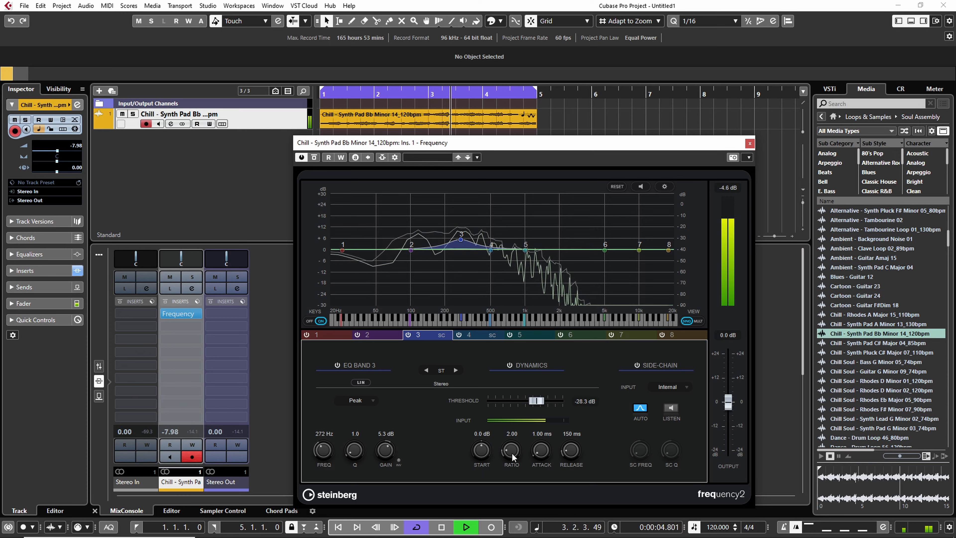
pyautogui.moveTo(512, 453); pyautogui.dragTo(519, 438)
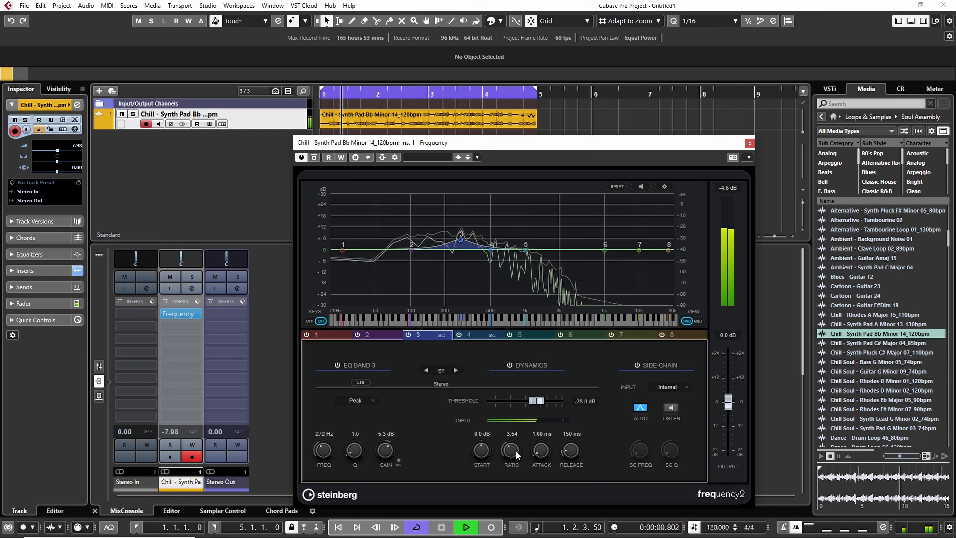
pyautogui.press('space')
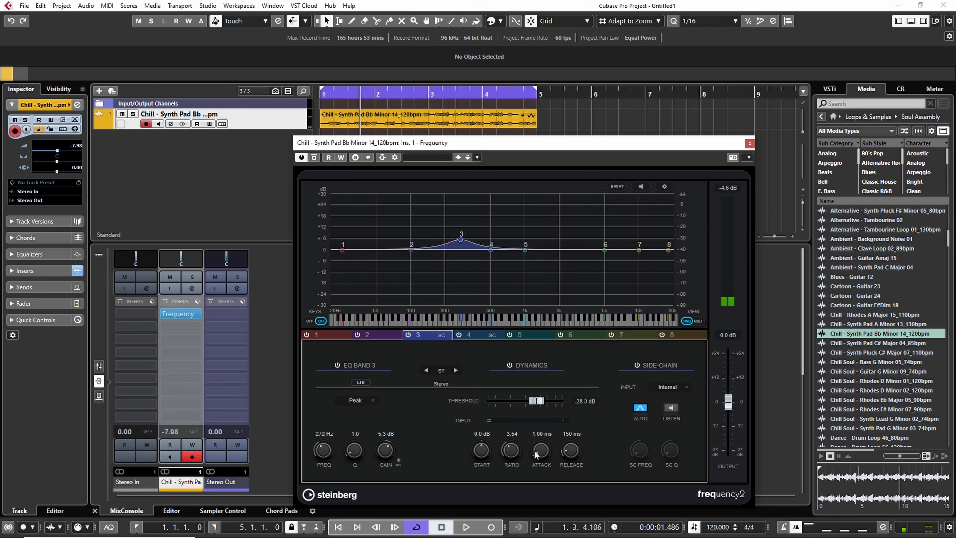
# - Set band 3's attack to about 16.48 ms, release to 91 ms and start gain to about -4.8 dB, and audition the loop
pyautogui.moveTo(534, 450); pyautogui.dragTo(543, 437)
pyautogui.moveTo(484, 451); pyautogui.dragTo(485, 448)
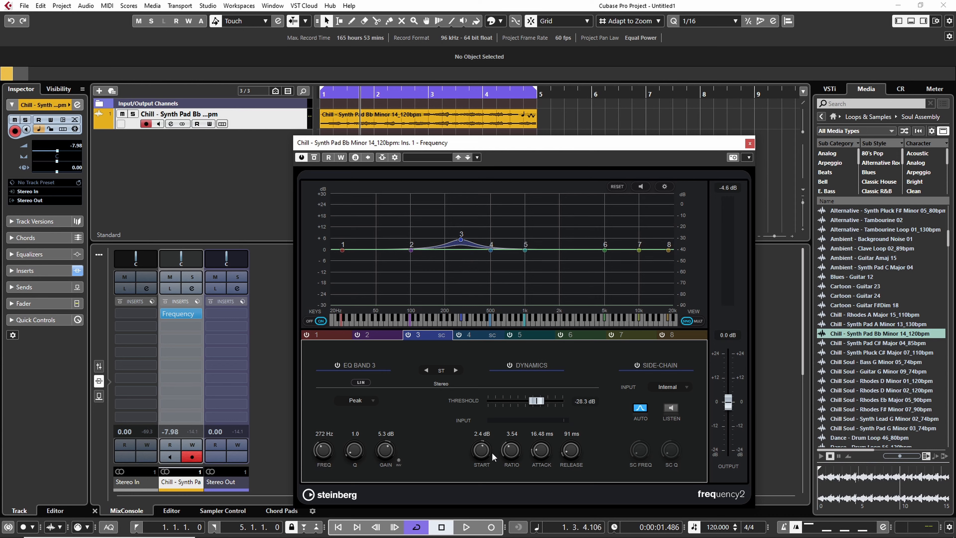
pyautogui.moveTo(481, 450); pyautogui.dragTo(482, 469)
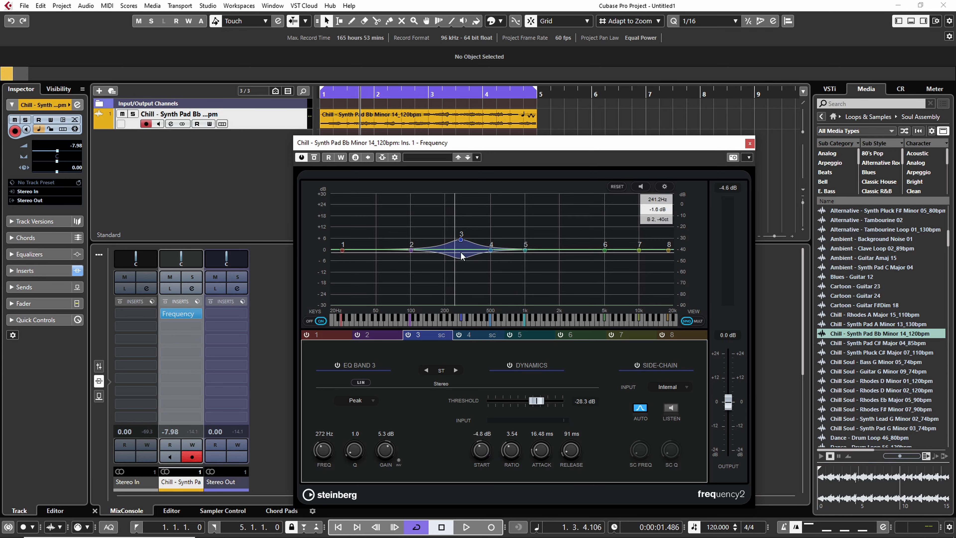
pyautogui.press('space')
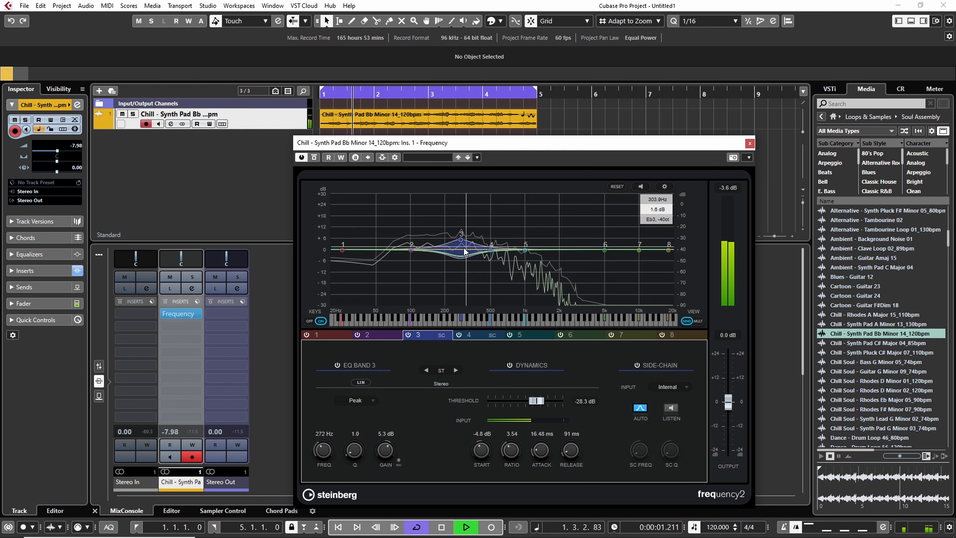
pyautogui.press('space')
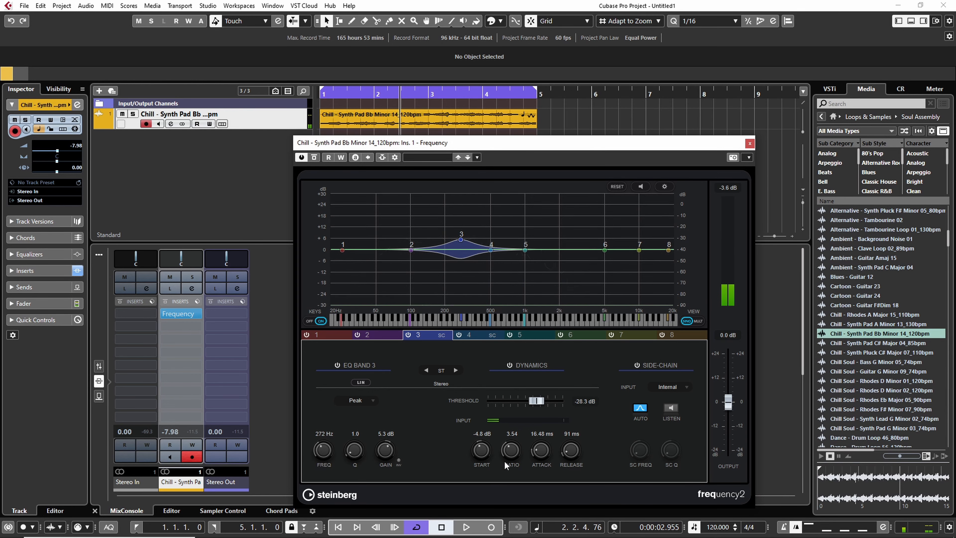
# - Readjust band 3's dynamics start gain to about -3.1 dB and move the band to about 2.4 dB at 280 Hz
pyautogui.keyDown('ctrl'); pyautogui.click(485, 451); pyautogui.keyUp('ctrl')
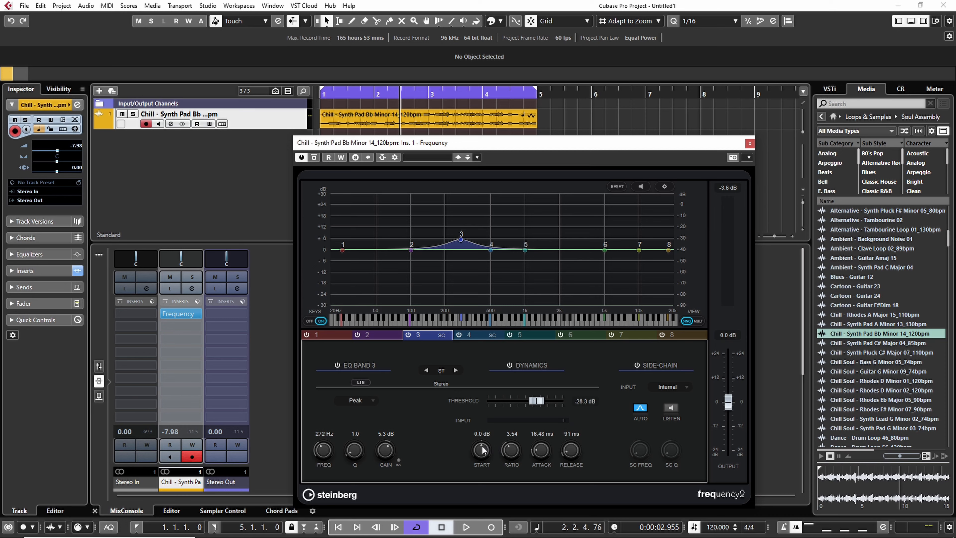
pyautogui.moveTo(482, 449); pyautogui.dragTo(481, 453)
pyautogui.moveTo(461, 240); pyautogui.dragTo(463, 247)
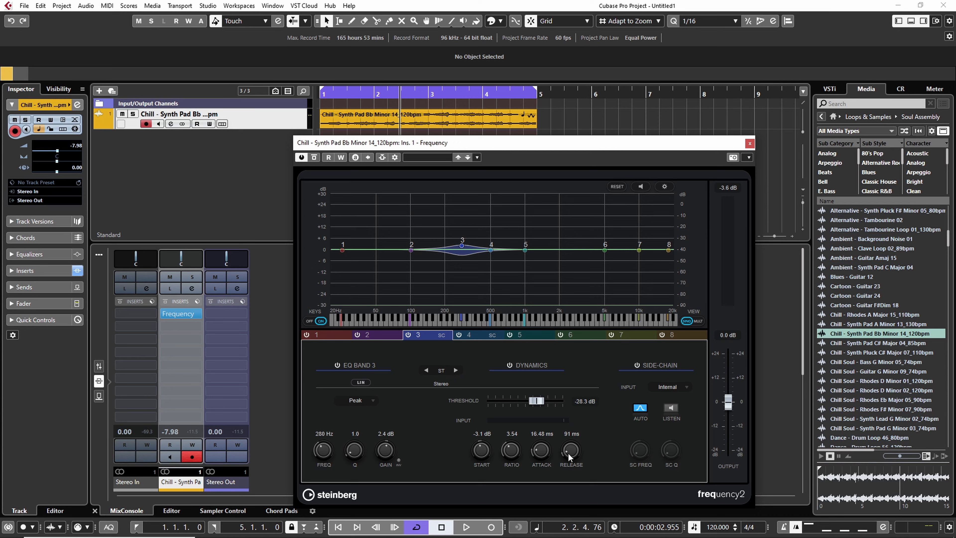
# - Reset band 3 to its defaults: start 0.0 dB, ratio 2.00, attack 1.00 ms, release 150 ms, gain 0.0 dB and frequency 250 Hz
pyautogui.keyDown('ctrl'); pyautogui.click(488, 453); pyautogui.keyUp('ctrl')
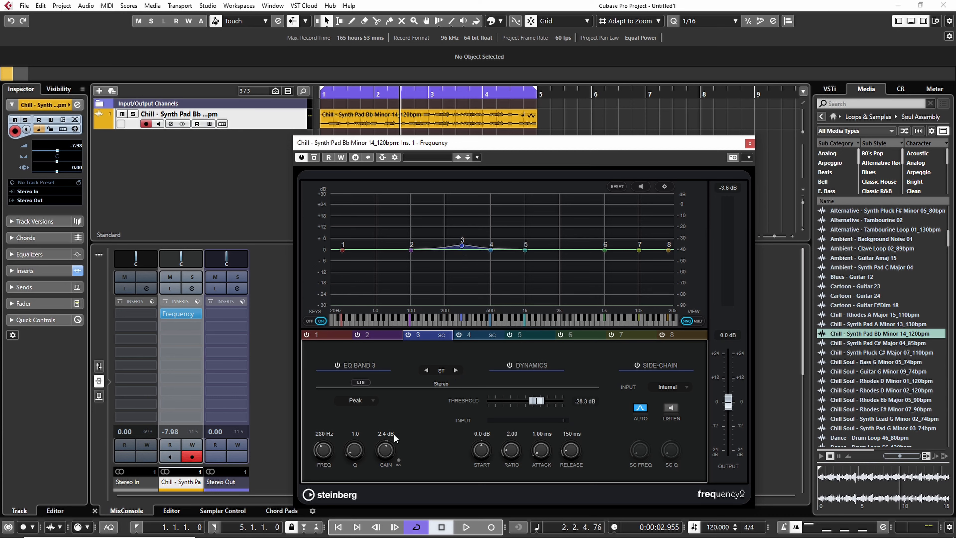
pyautogui.keyDown('ctrl'); pyautogui.click(381, 452); pyautogui.keyUp('ctrl')
pyautogui.keyDown('ctrl'); pyautogui.click(325, 450); pyautogui.keyUp('ctrl')
# - In multi-band view, set band 3 to L/R processing and boost left about 9.6 dB at 441 Hz, right about 8.5 dB at 168 Hz
pyautogui.click(697, 321)
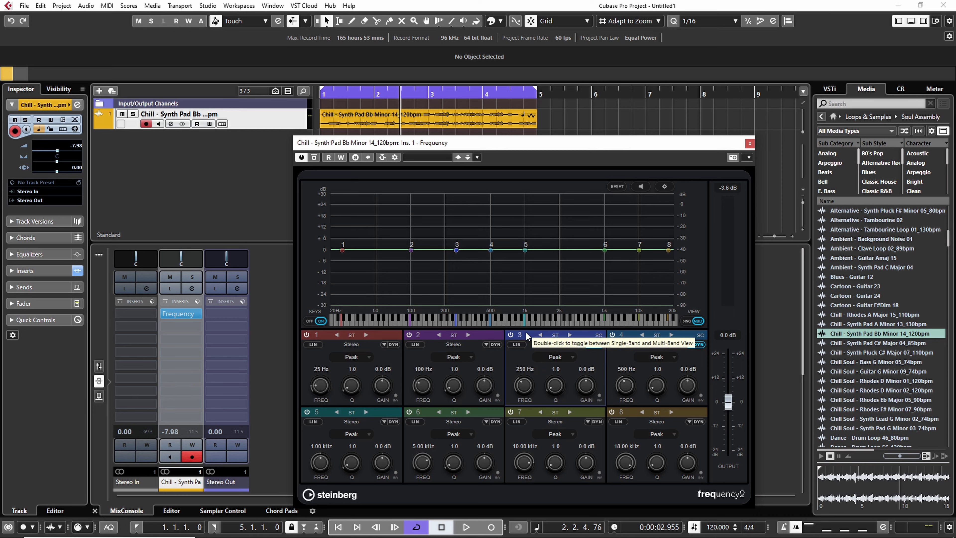
pyautogui.click(540, 335)
pyautogui.moveTo(461, 247); pyautogui.dragTo(484, 233)
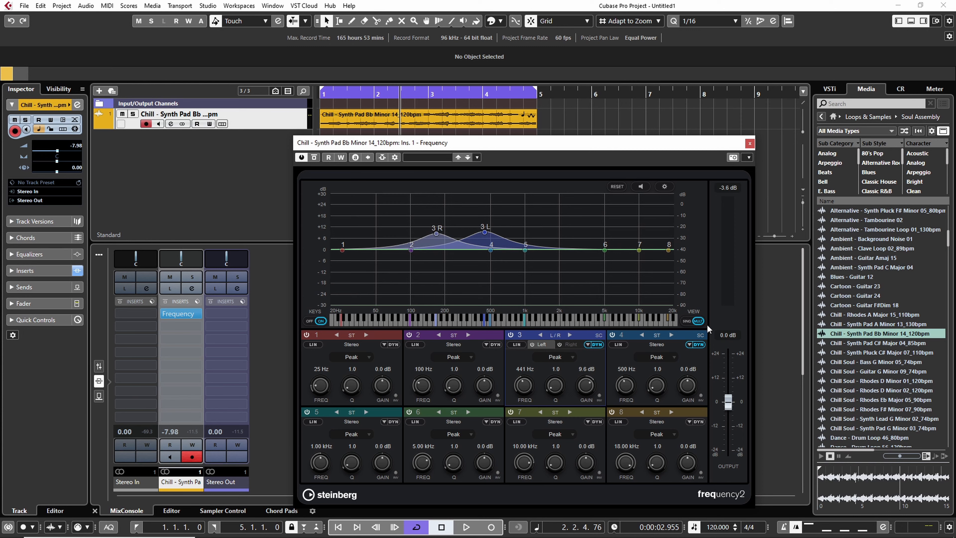
# - Return to single-band view, switch band 3 from L/R to M/S processing and compare its channel settings, leaving Side selected
pyautogui.click(692, 321)
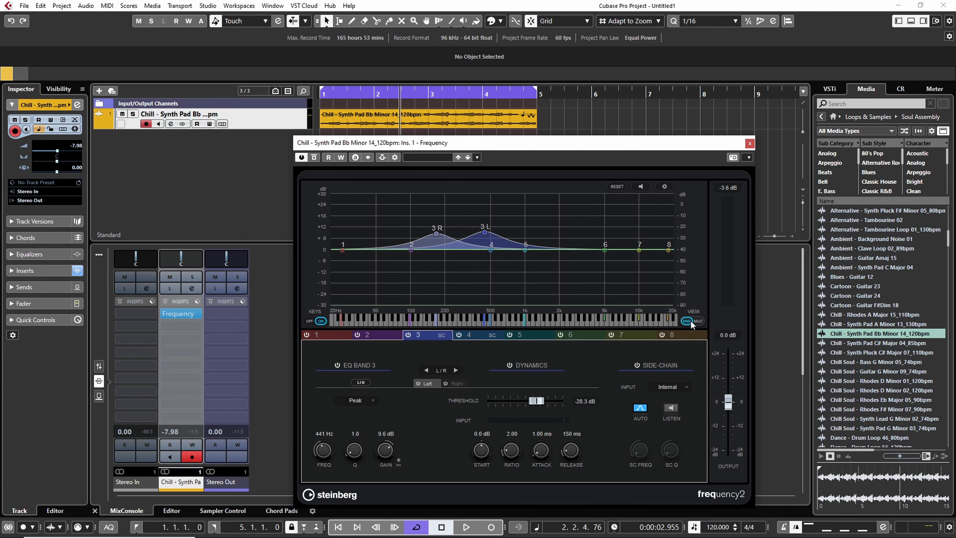
pyautogui.click(456, 383)
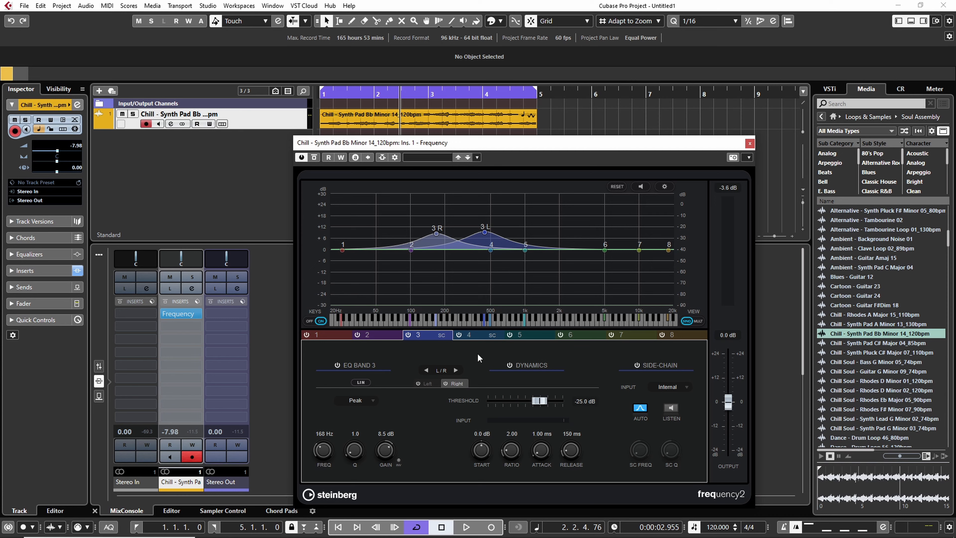
pyautogui.click(456, 370)
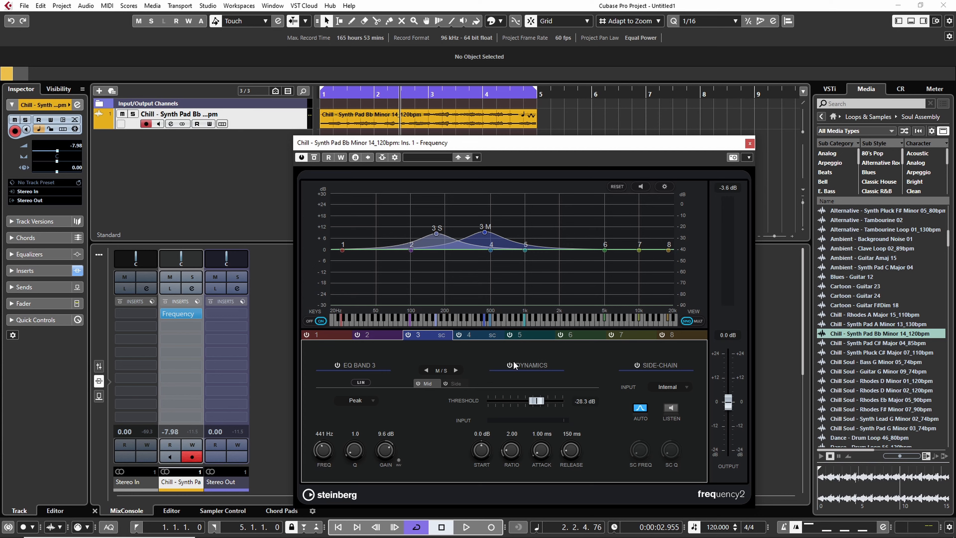
pyautogui.click(458, 383)
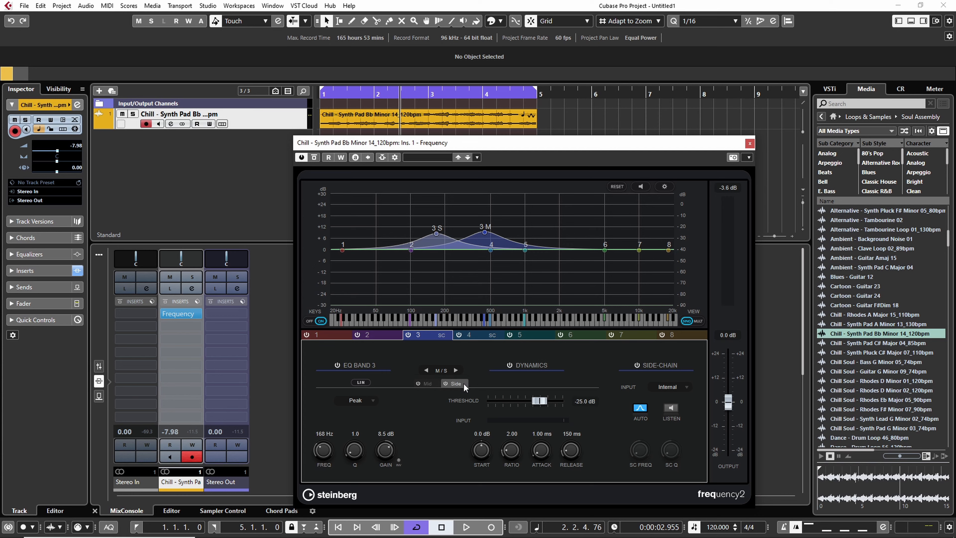
pyautogui.click(429, 385)
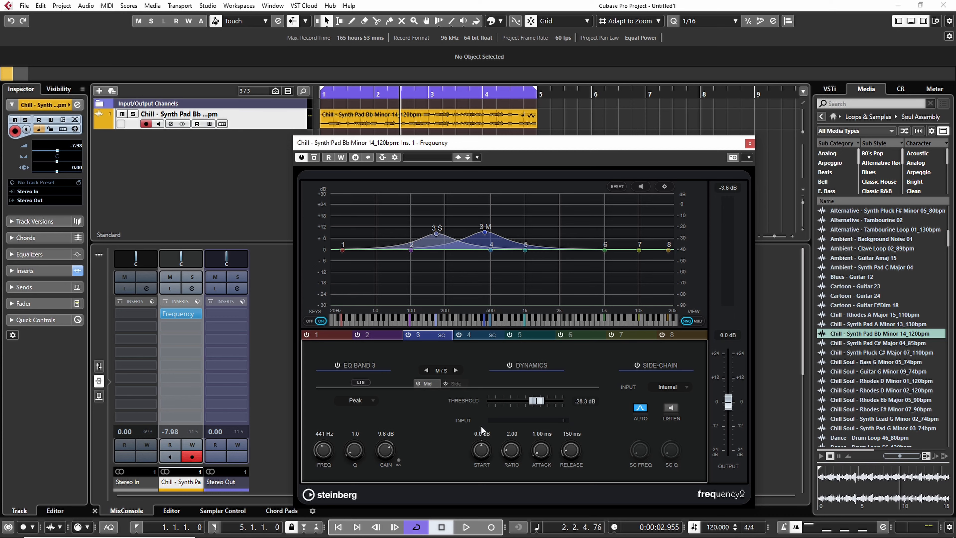
pyautogui.click(458, 383)
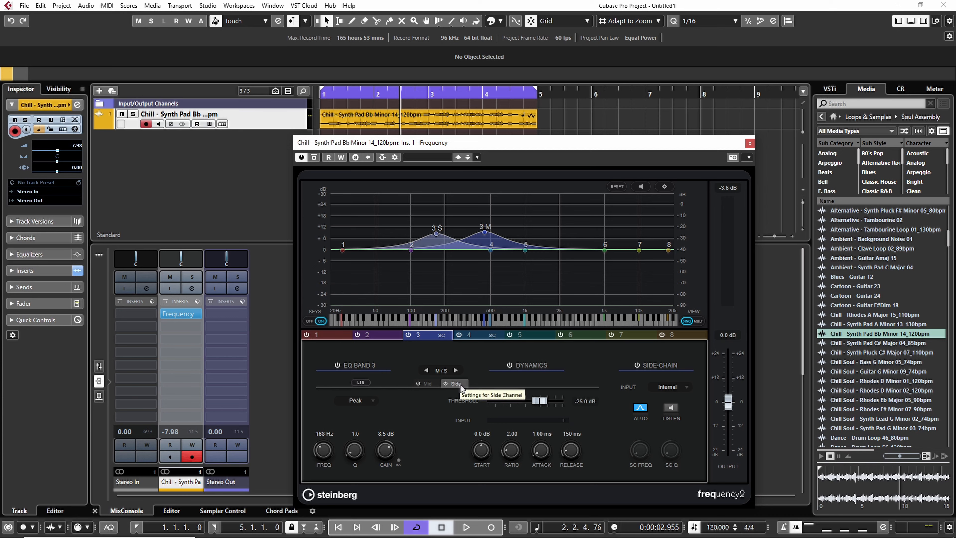